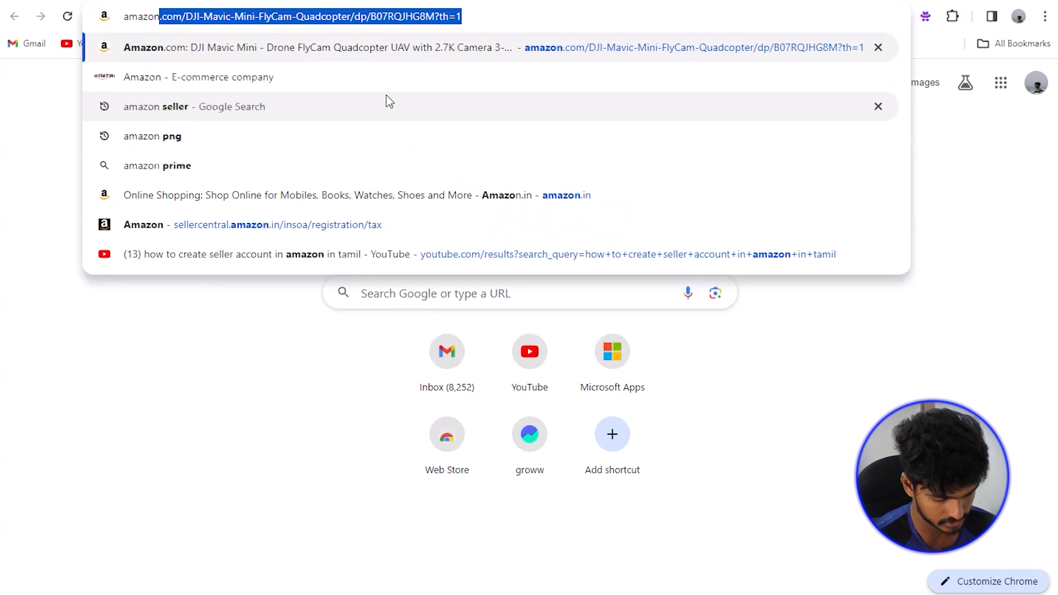
Step: Search Google for 'amazon seller' and skim the results page
type("r")
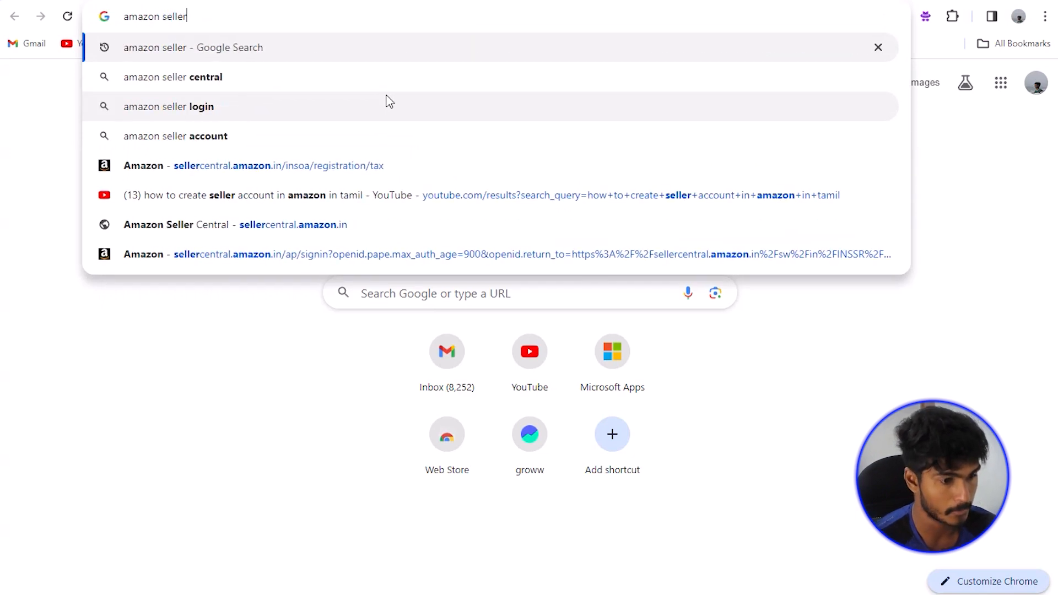
key("Return")
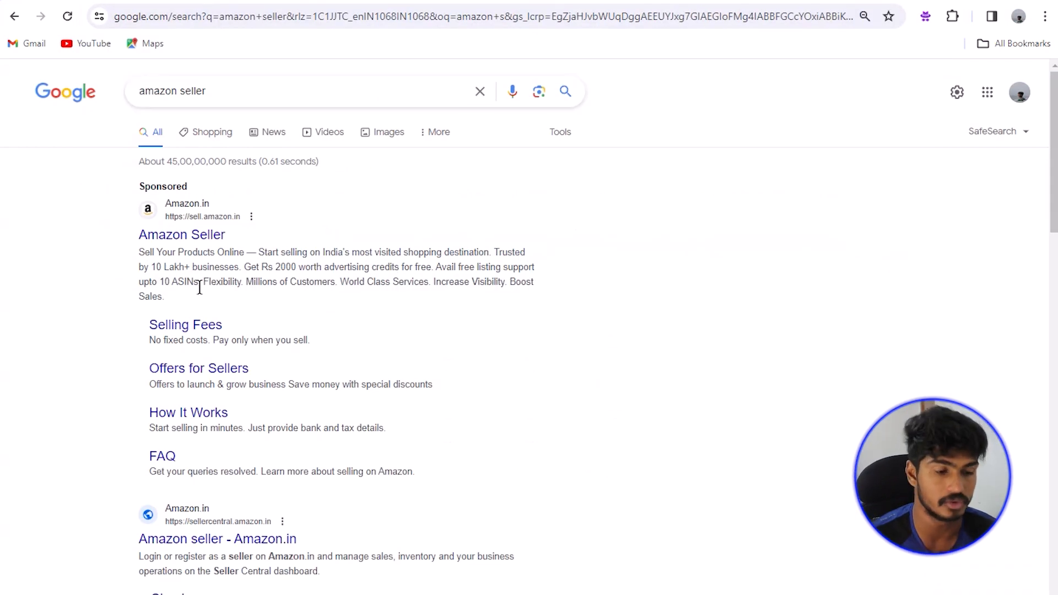
scroll(200, 287, "down", 5)
scroll(200, 288, "up", 5)
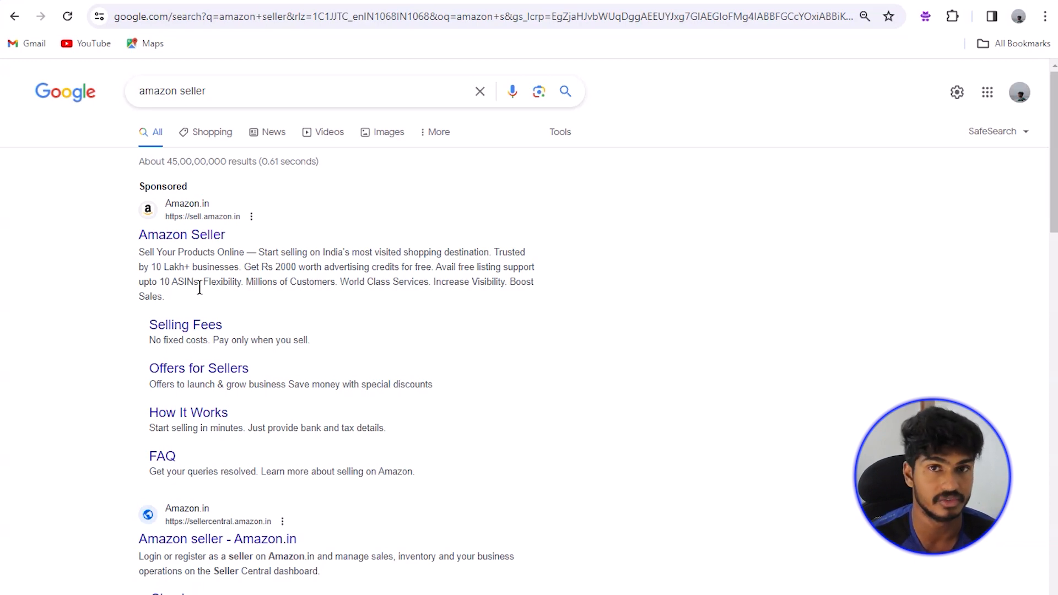
Step: Open the sponsored sell.amazon.in result, browse the Become an Amazon seller page, and choose Start Selling
left_click(195, 237)
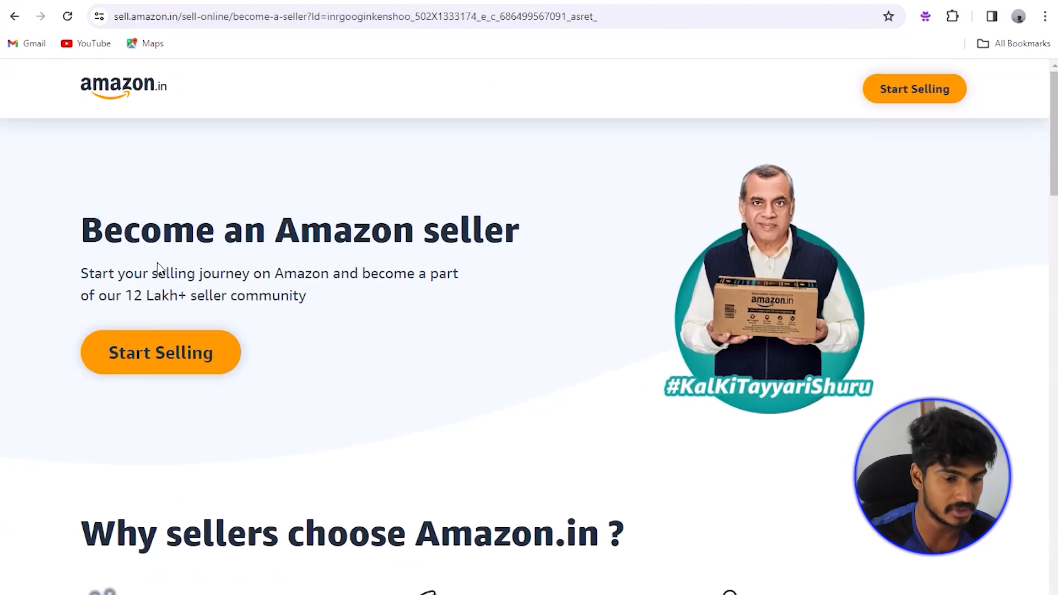
scroll(158, 264, "down", 9)
scroll(109, 238, "up", 4)
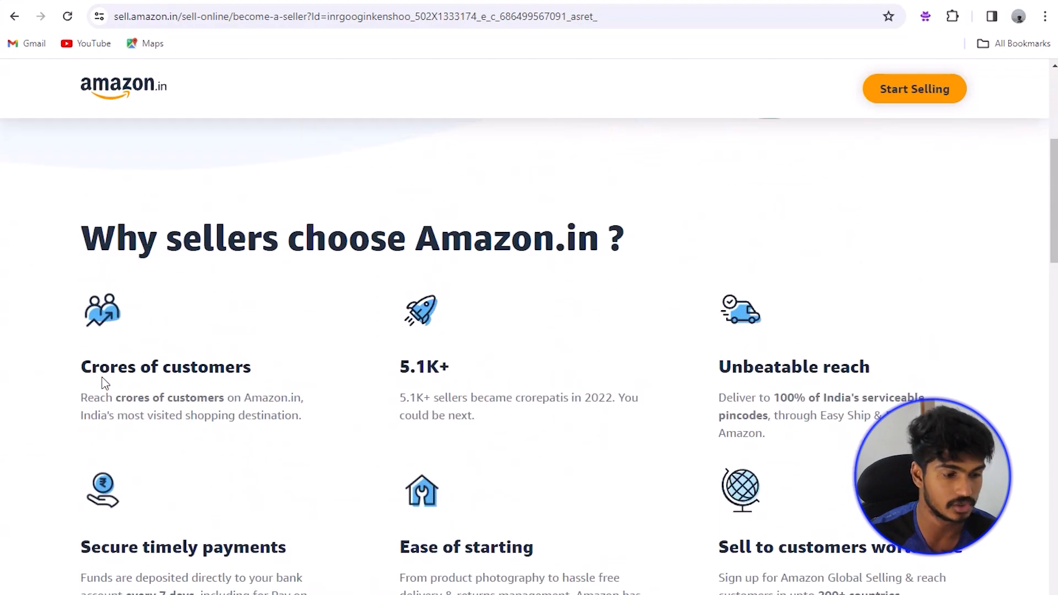
scroll(208, 372, "down", 1)
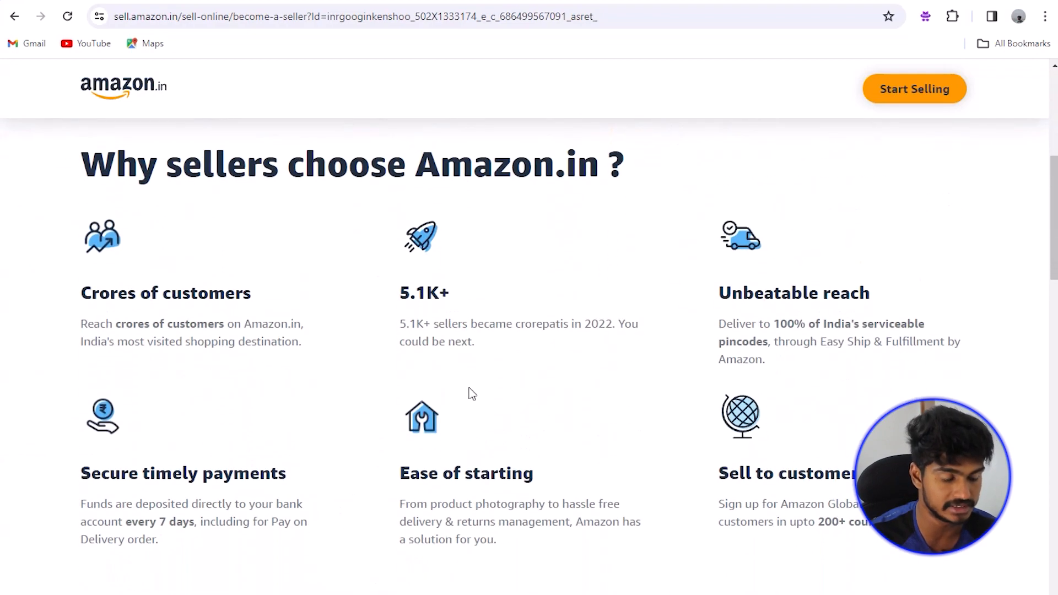
scroll(333, 399, "down", 2)
scroll(332, 399, "down", 7)
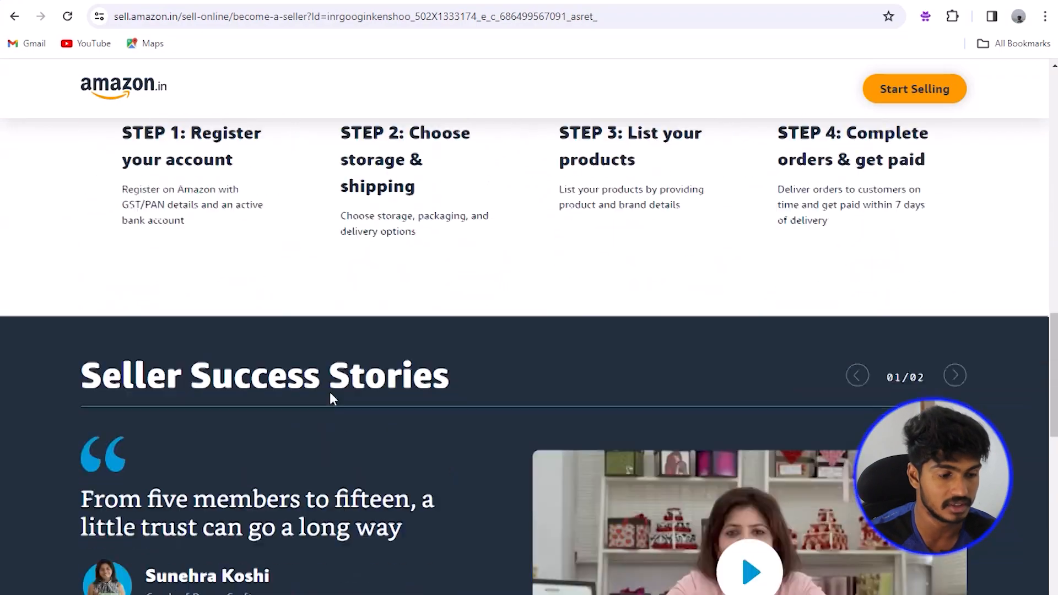
scroll(332, 399, "up", 8)
scroll(333, 399, "up", 6)
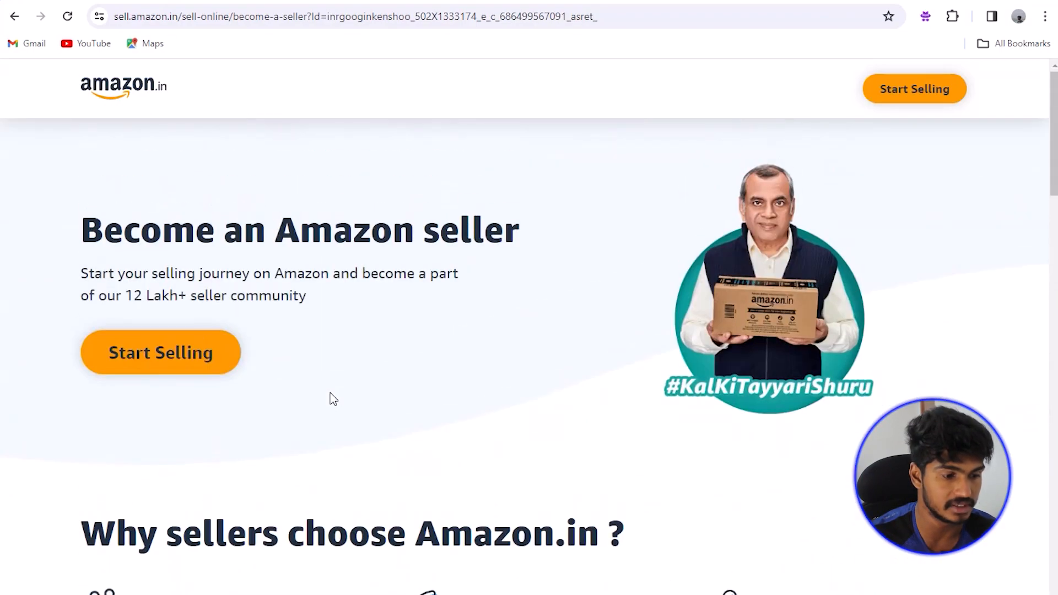
left_click(111, 353)
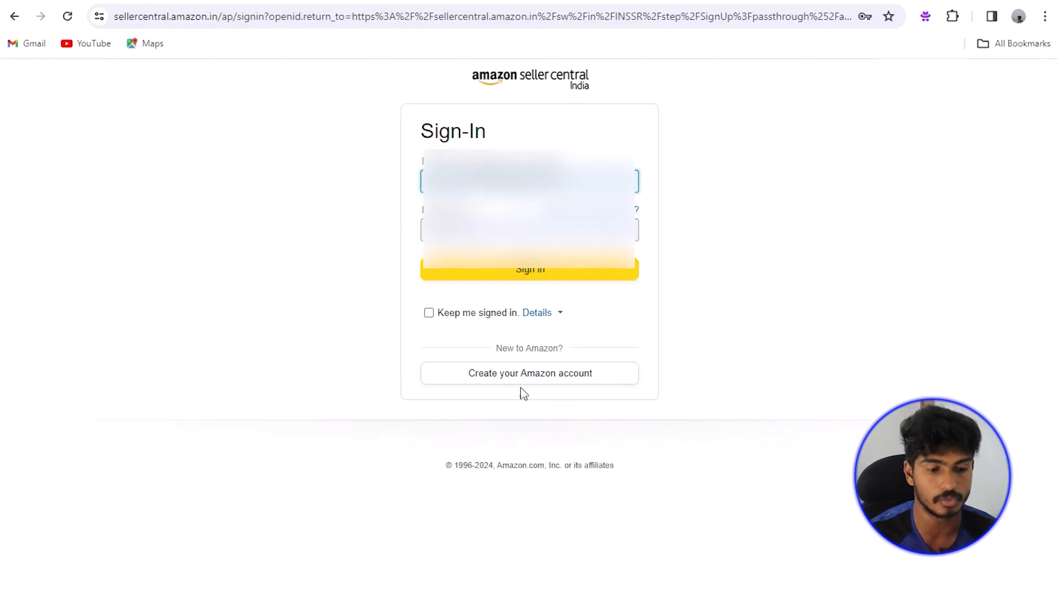
Step: Start a new Amazon account and enter the account holder's name and mobile number
left_click(531, 380)
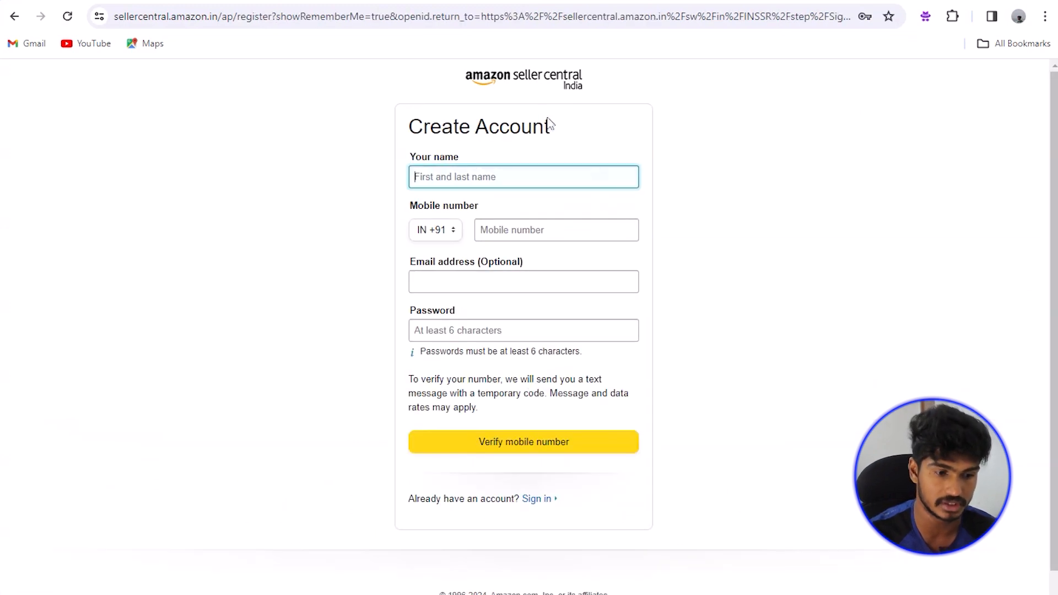
left_click(476, 176)
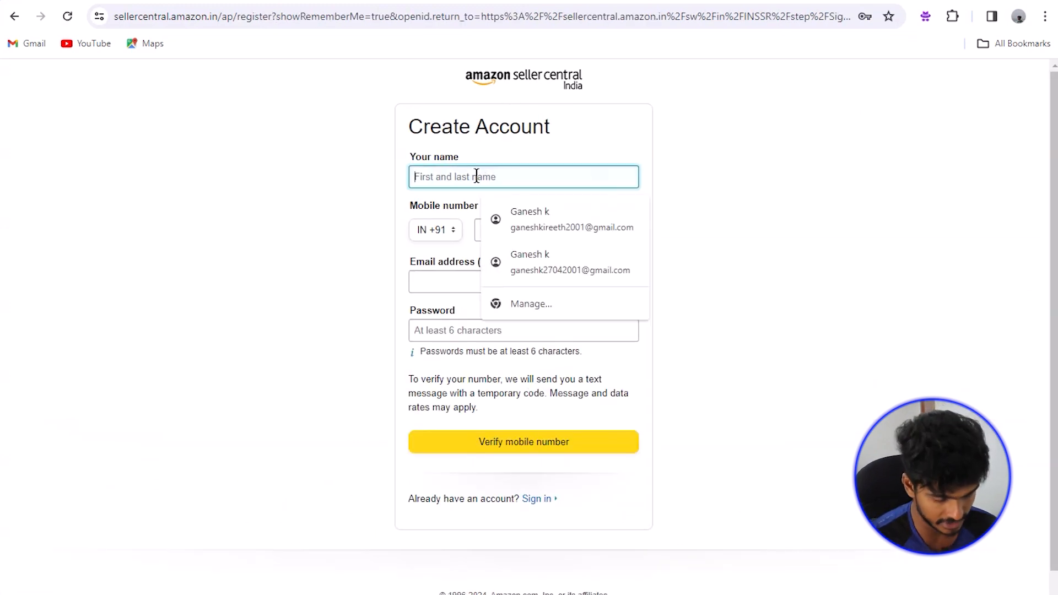
type("Gan")
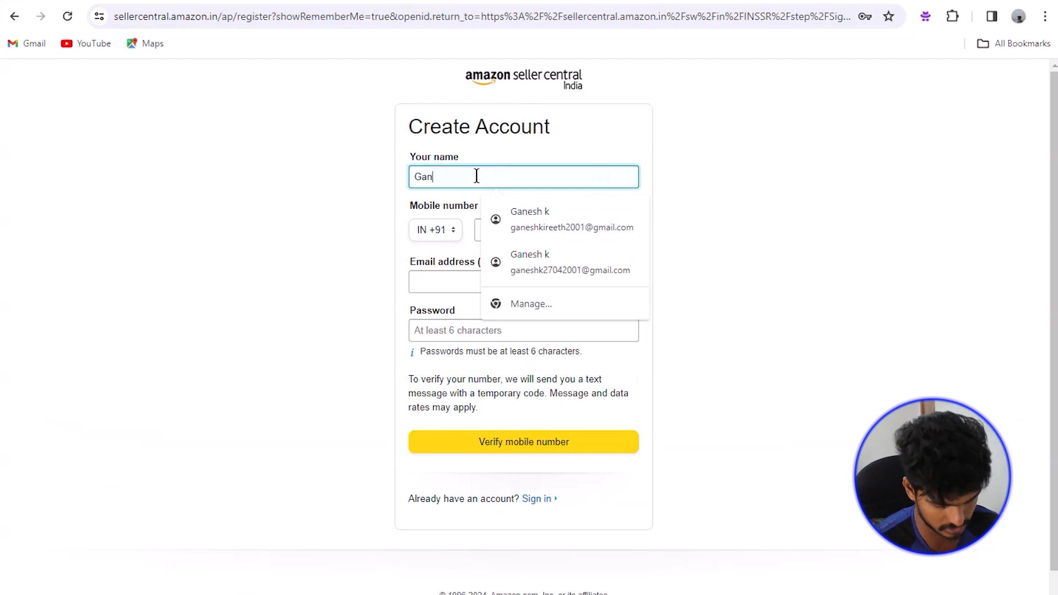
type("esh k")
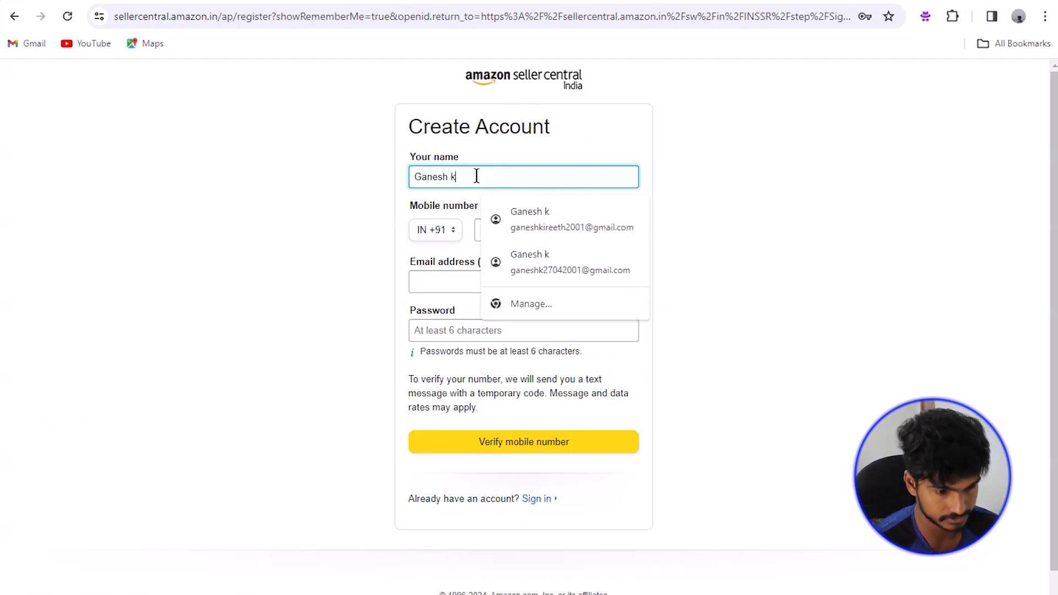
left_click(663, 144)
left_click(557, 230)
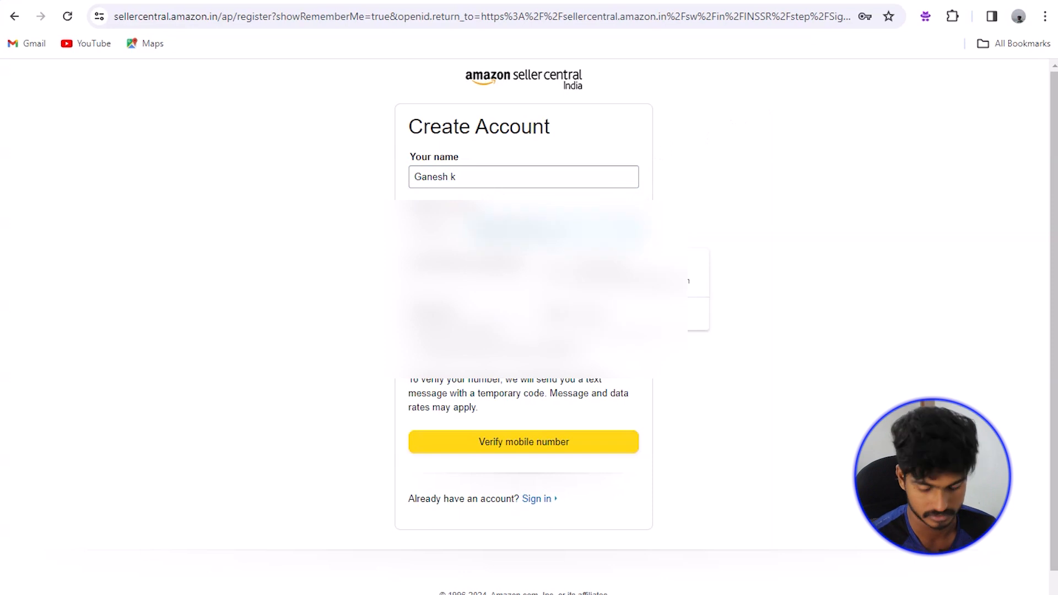
type("9")
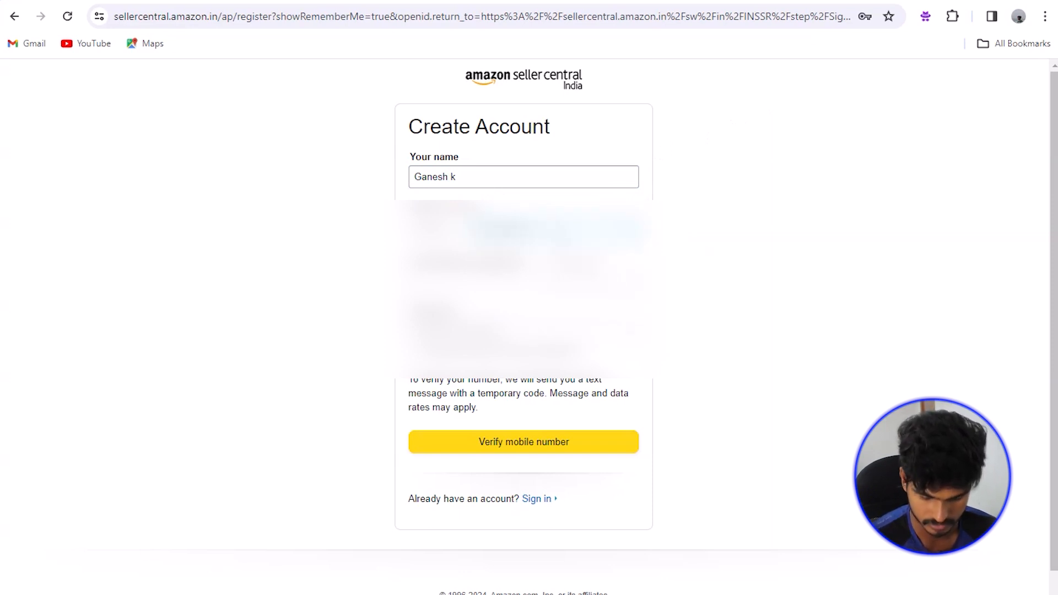
Step: Add the e-mail address and a password, then verify the mobile number to submit registration
left_click(568, 285)
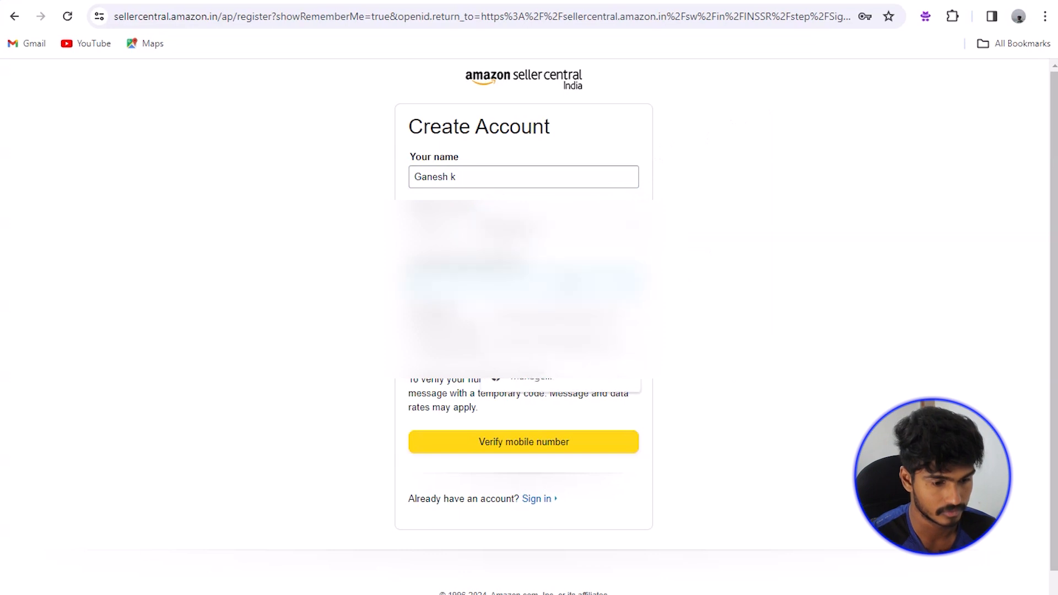
left_click(554, 340)
left_click(554, 333)
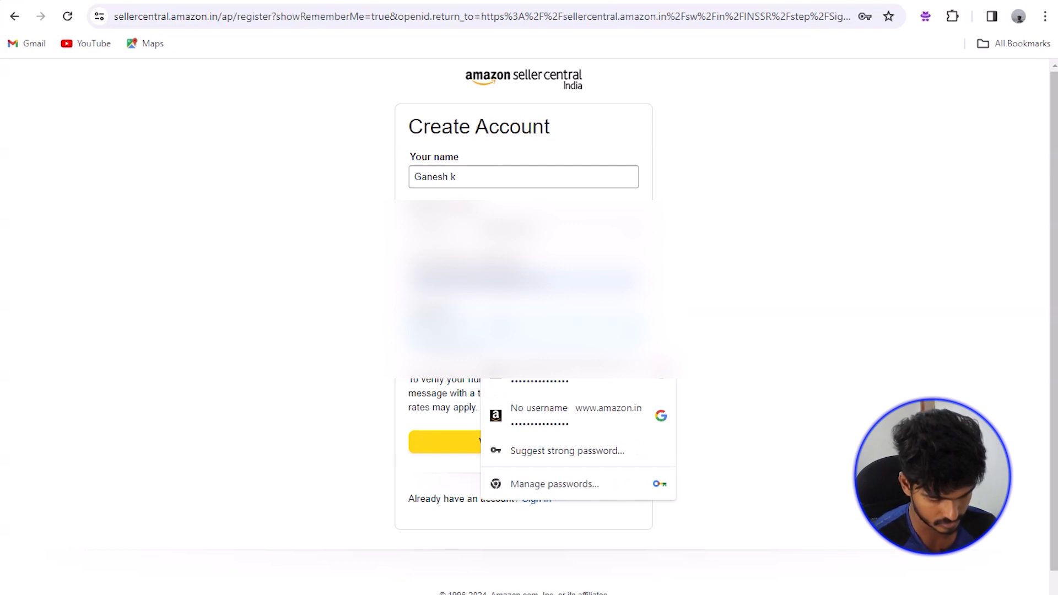
left_click(689, 300)
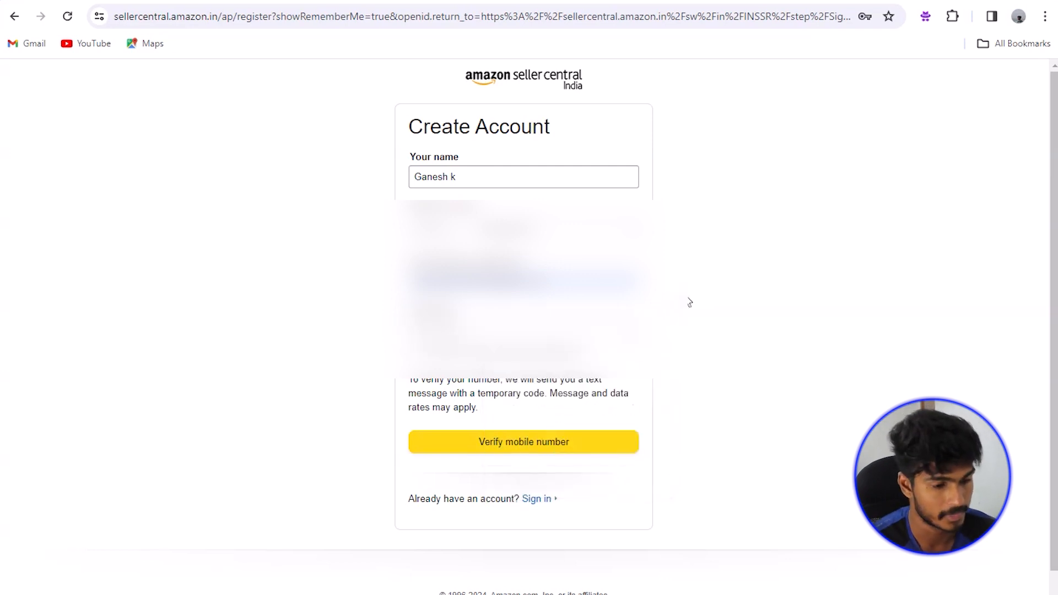
left_click(549, 453)
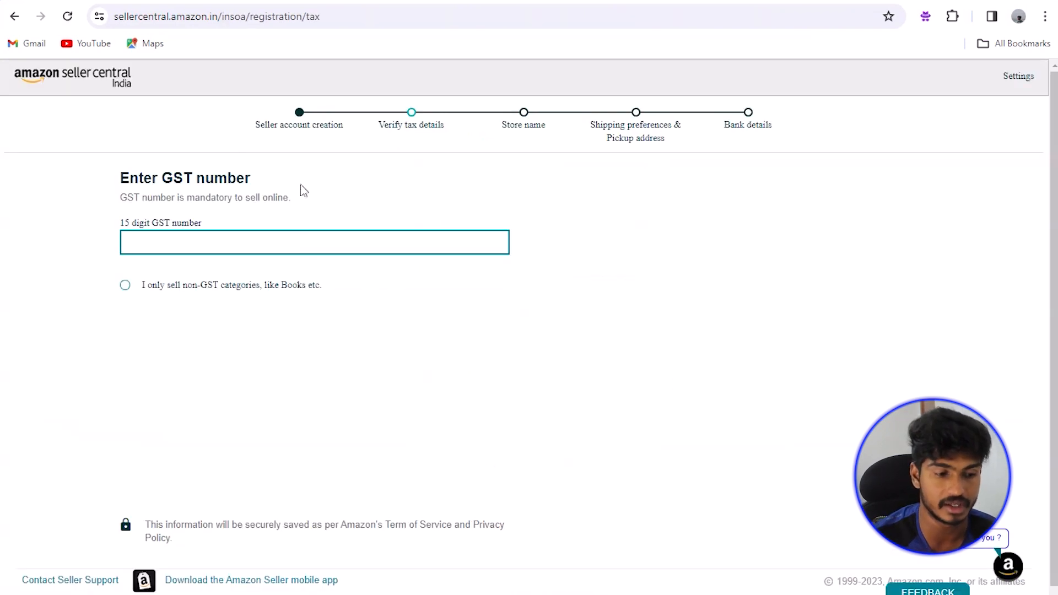
Step: Choose to sell only non-GST categories and enter the PAN number and the name on the PAN
left_click(213, 295)
left_click(255, 252)
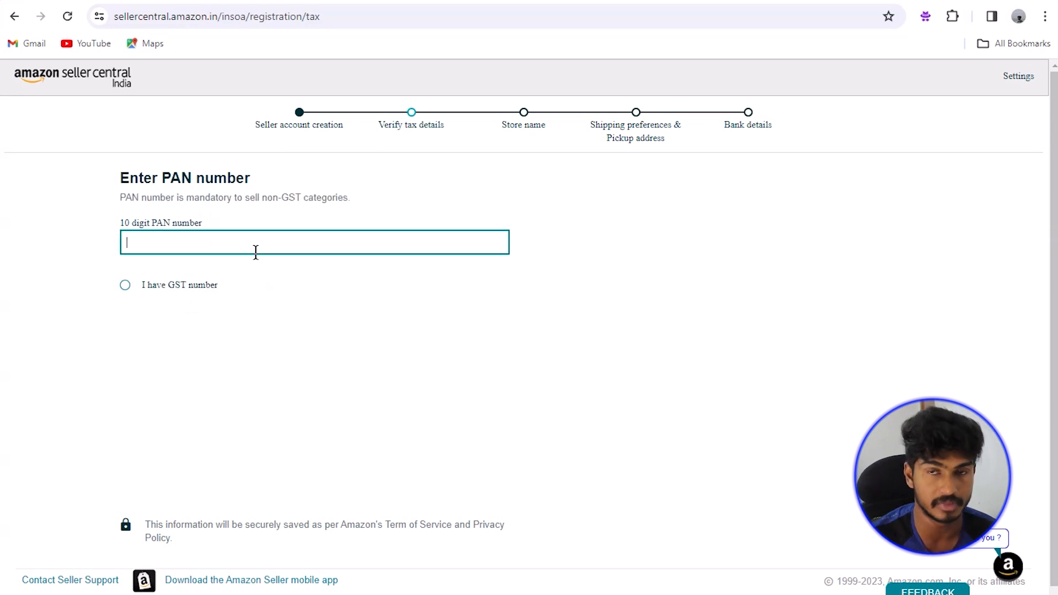
type("A")
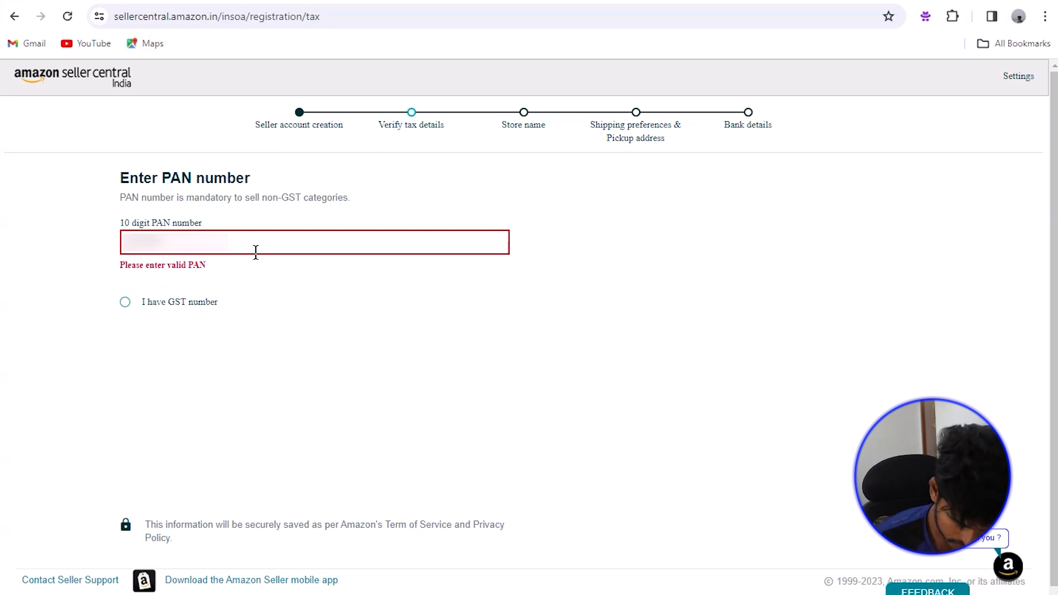
type("A")
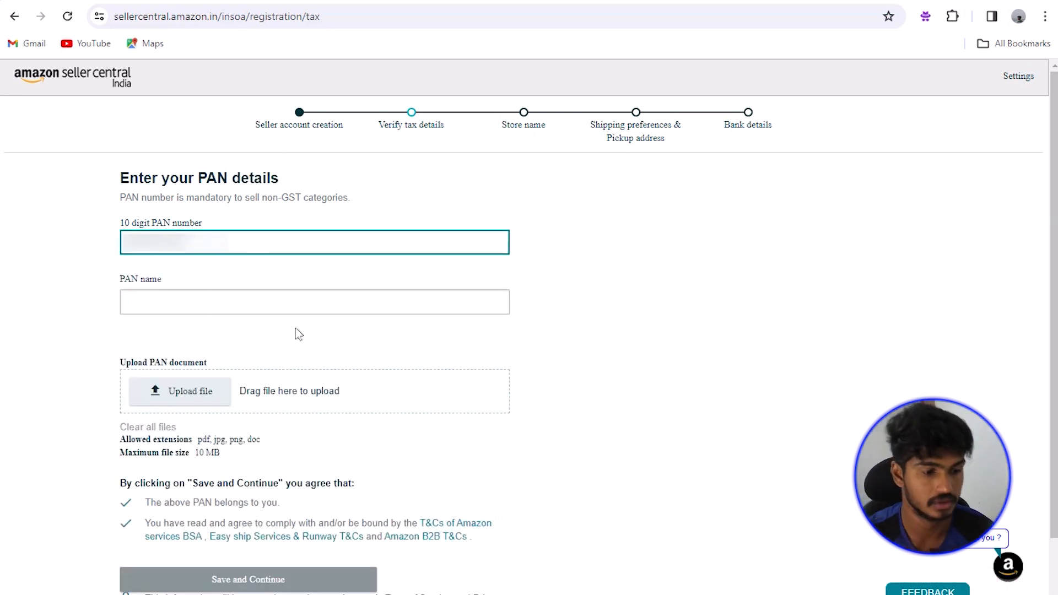
left_click(168, 300)
type("GAnesh k")
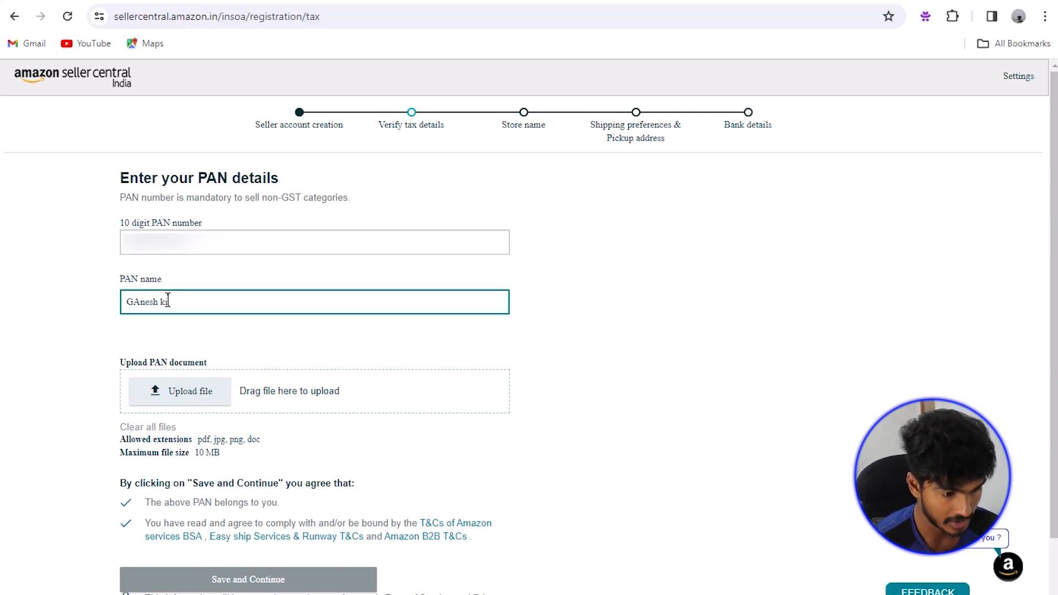
key("BackSpace")
key("BackSpace")
key("BackSpace")
key("BackSpace")
key("BackSpace")
key("BackSpace")
key("BackSpace")
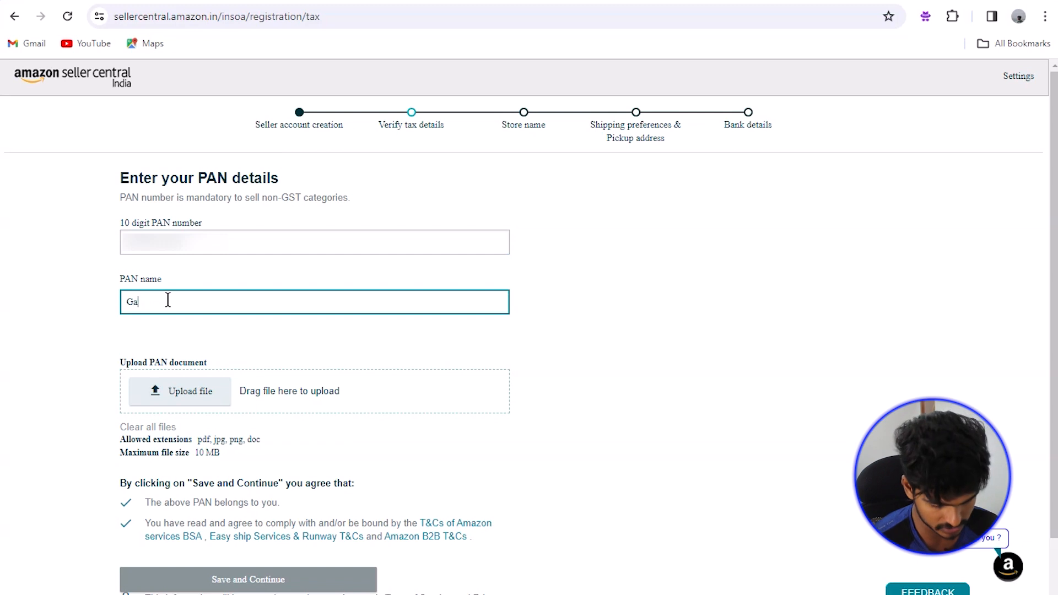
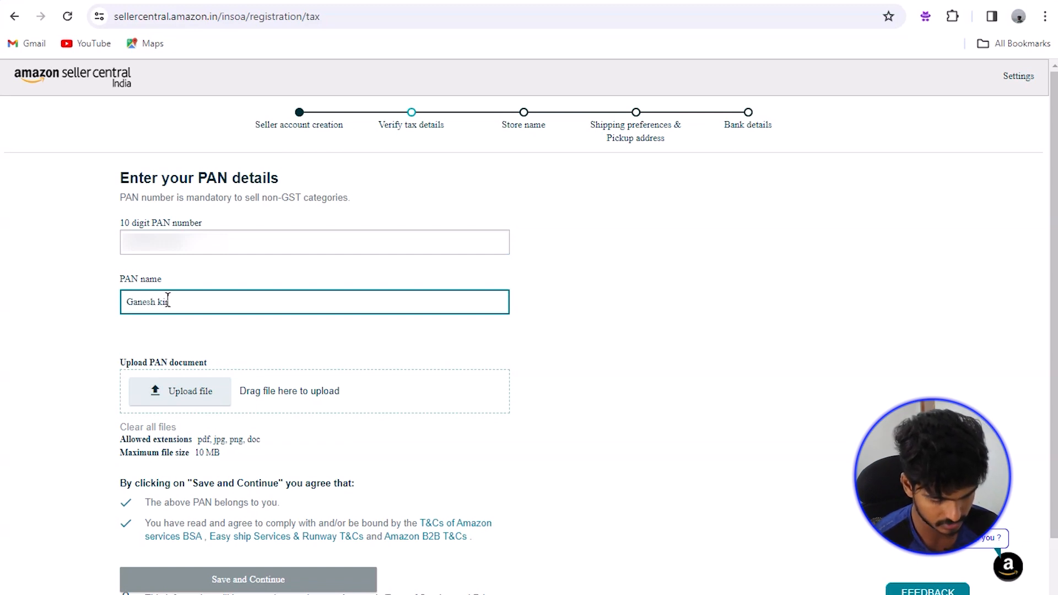
left_click(305, 330)
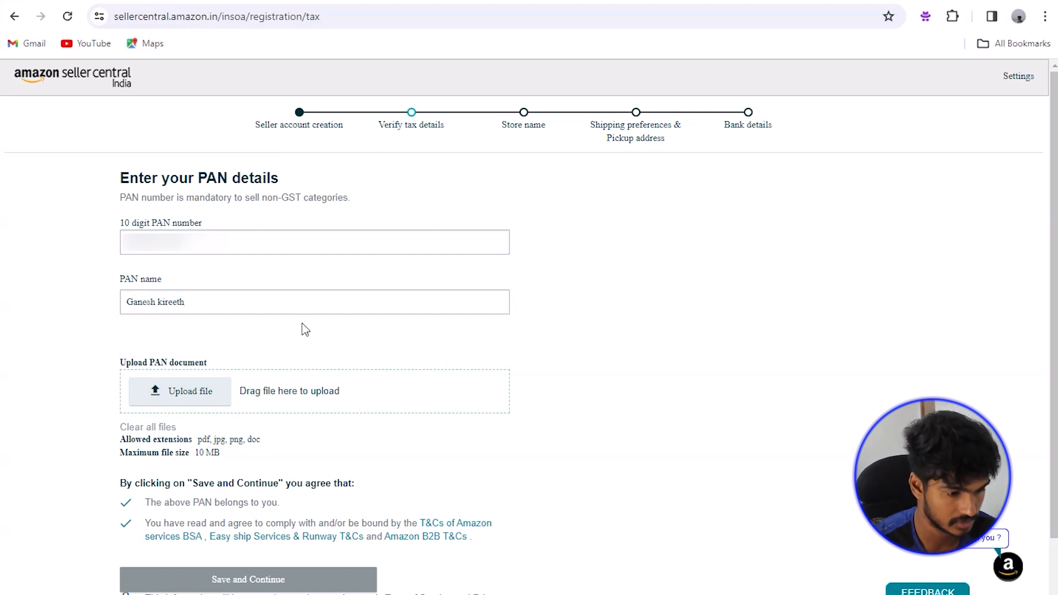
Step: Attach the PAN image from the D: drive and submit the PAN details for verification
left_click(204, 391)
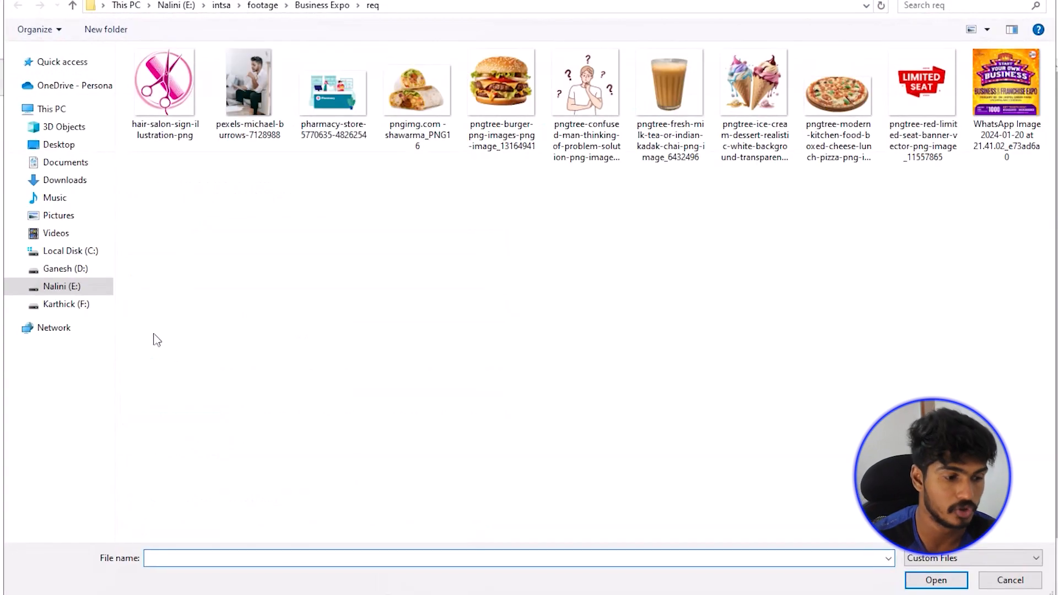
left_click(83, 268)
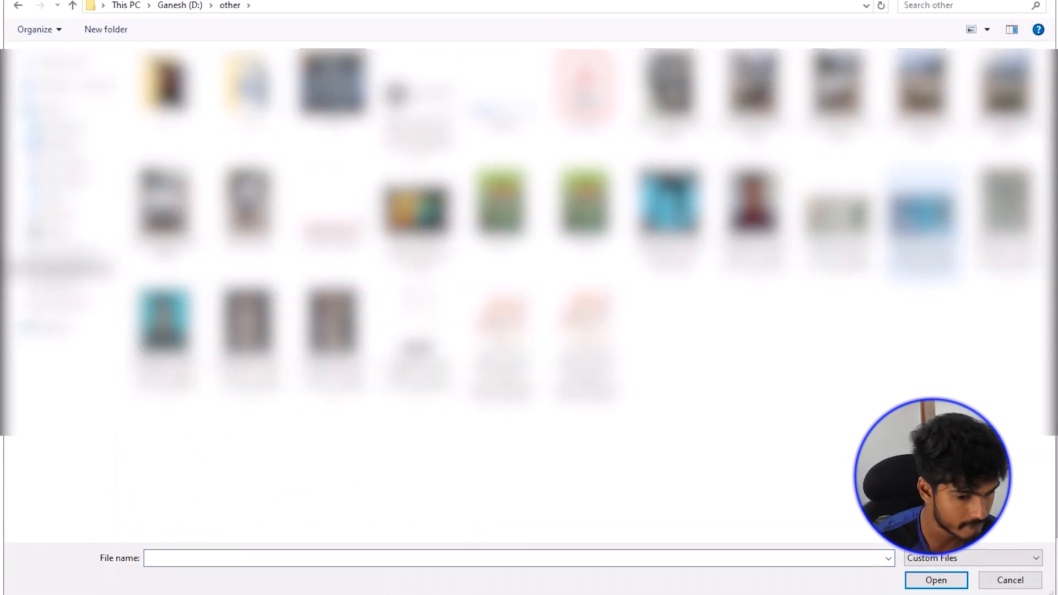
double_click(923, 226)
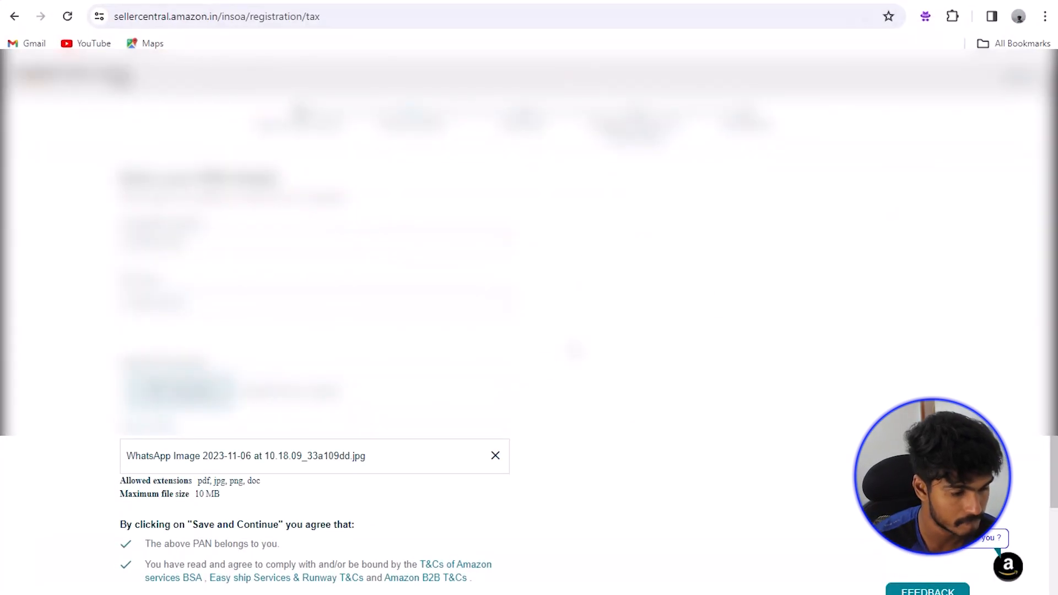
scroll(529, 325, "down", 2)
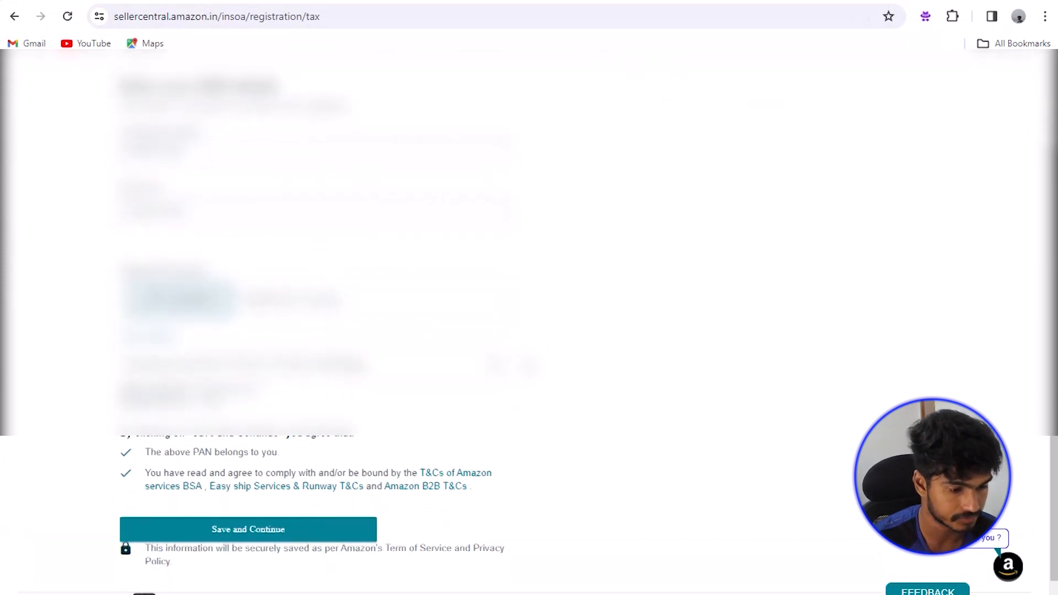
left_click(306, 518)
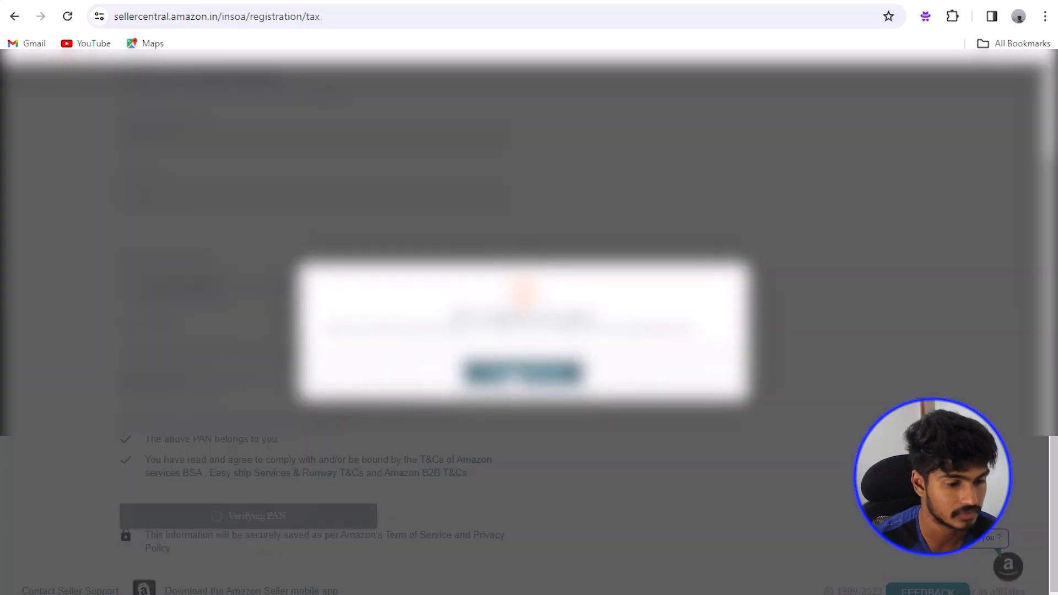
left_click(525, 376)
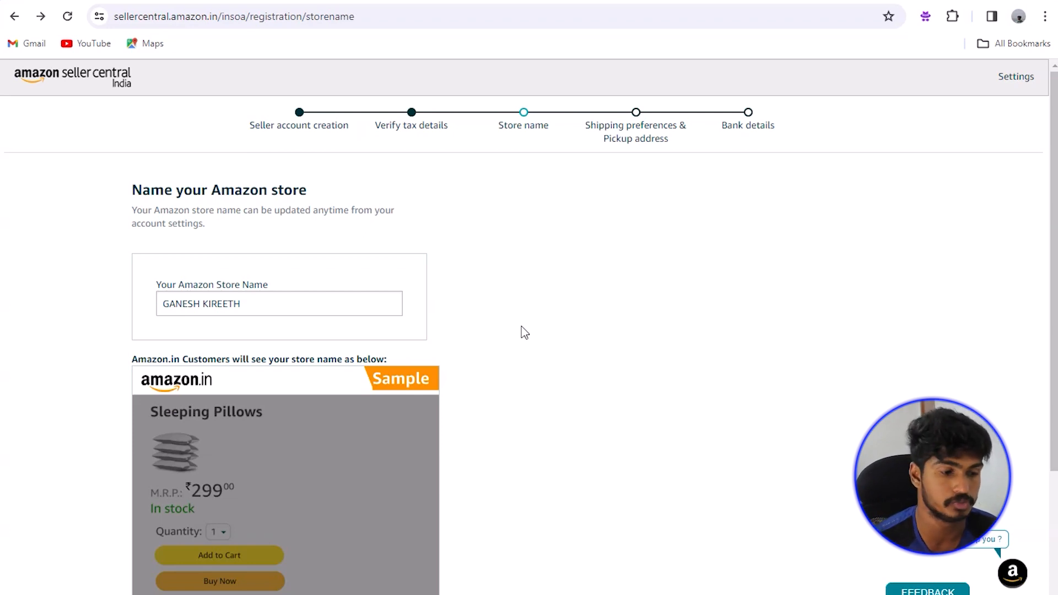
Step: Replace the store name's second word with 'Collections' and save the store name
left_click_drag(240, 305, 201, 307)
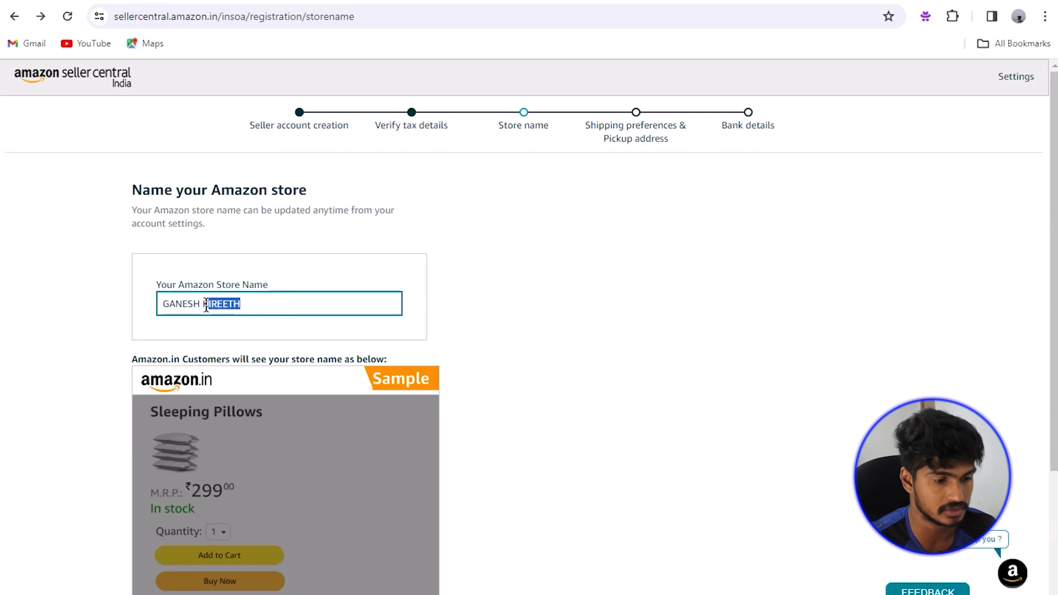
type("Co")
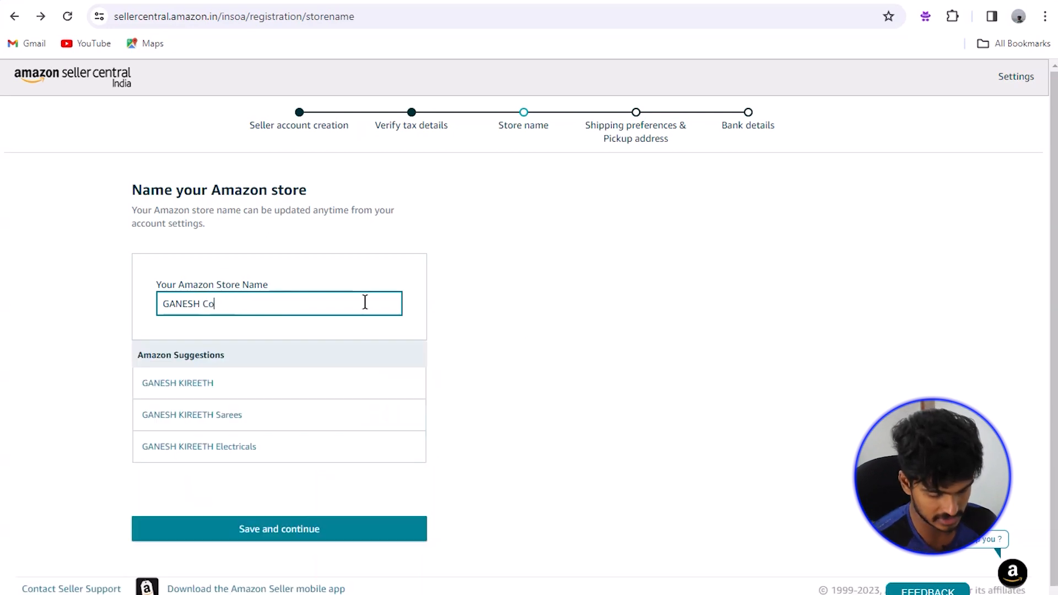
type("llections")
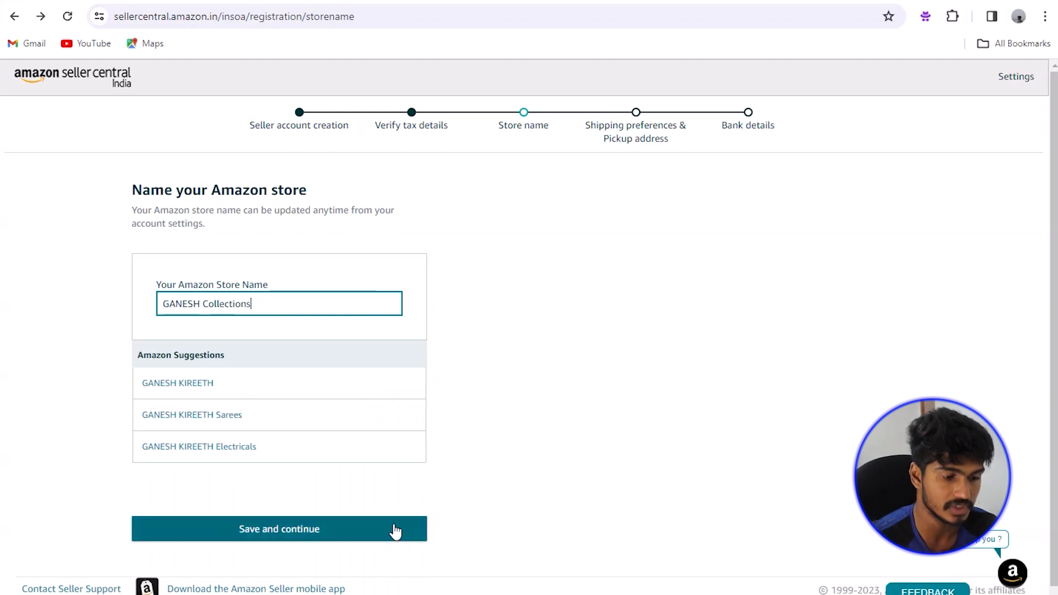
left_click(373, 530)
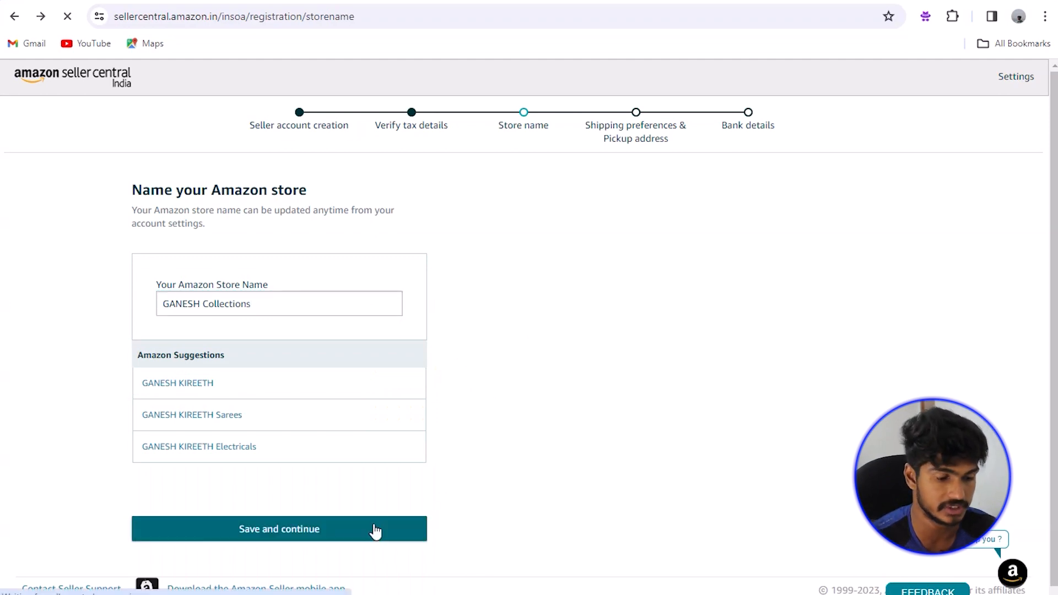
left_click(232, 262)
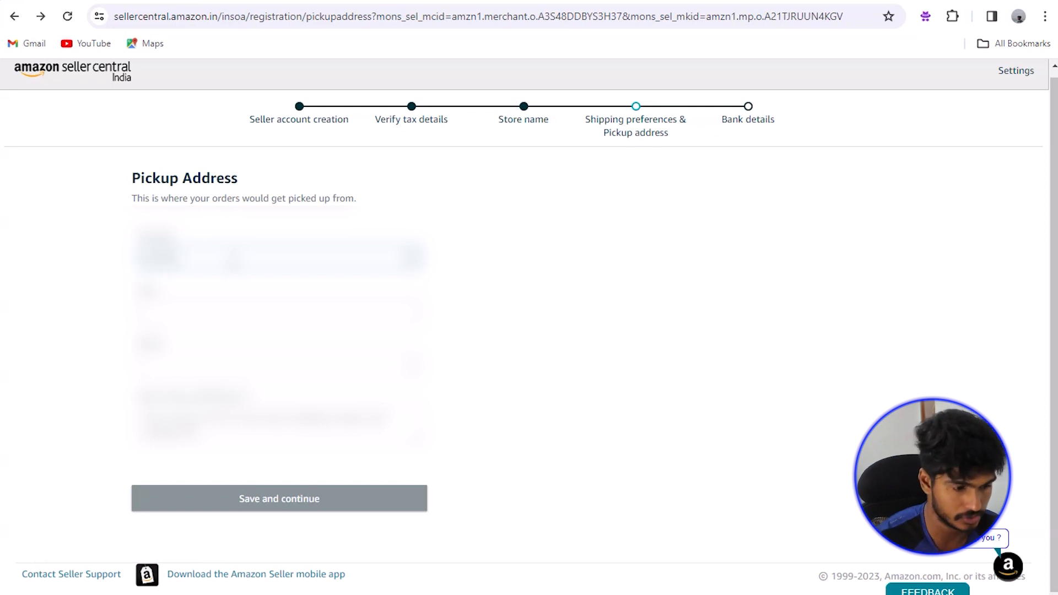
Step: Enter the pickup pincode so city and state auto-fill, then save the pickup address
left_click(213, 304)
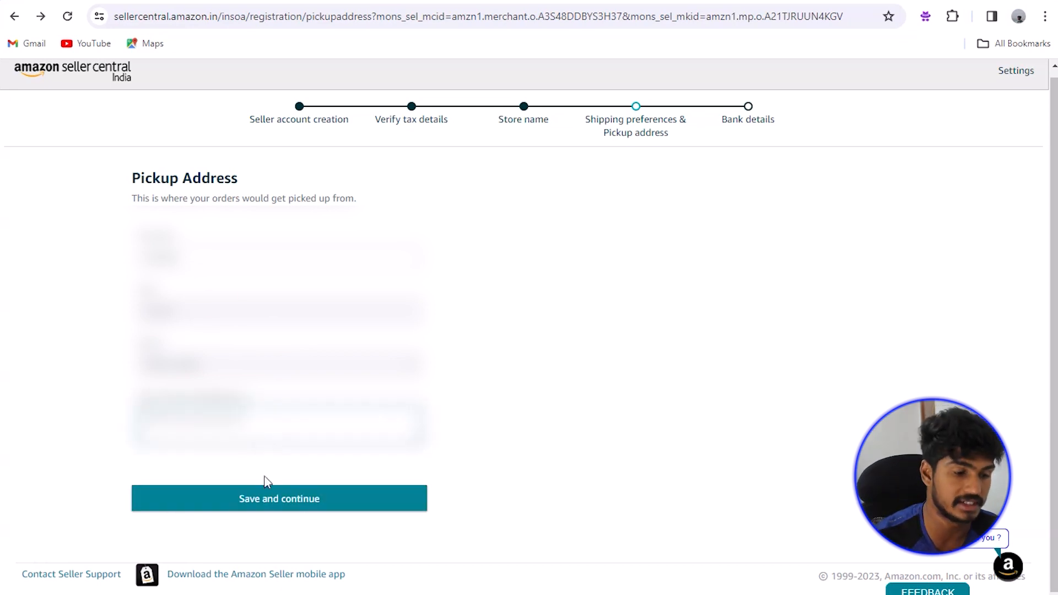
left_click(262, 496)
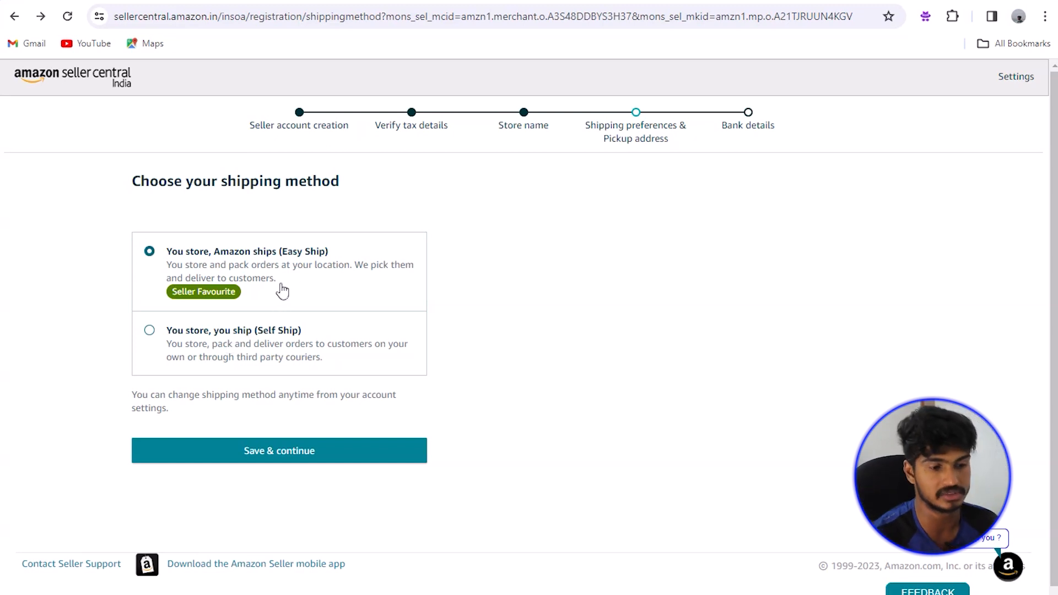
Step: Keep Easy Ship, skip Local Shops for now, and save Pay by yourself for shipping fees
left_click(358, 457)
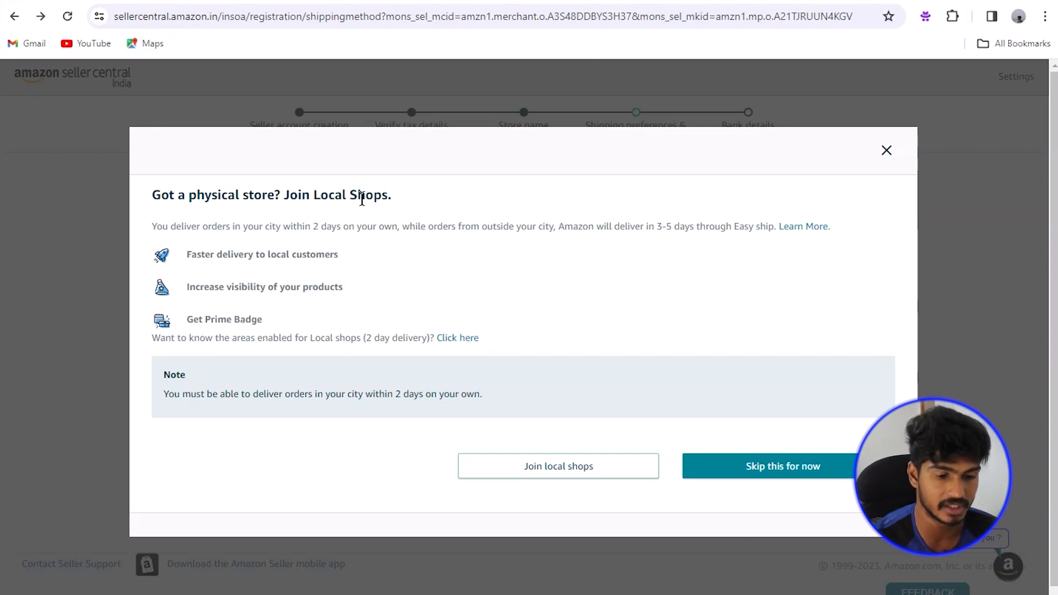
left_click(799, 465)
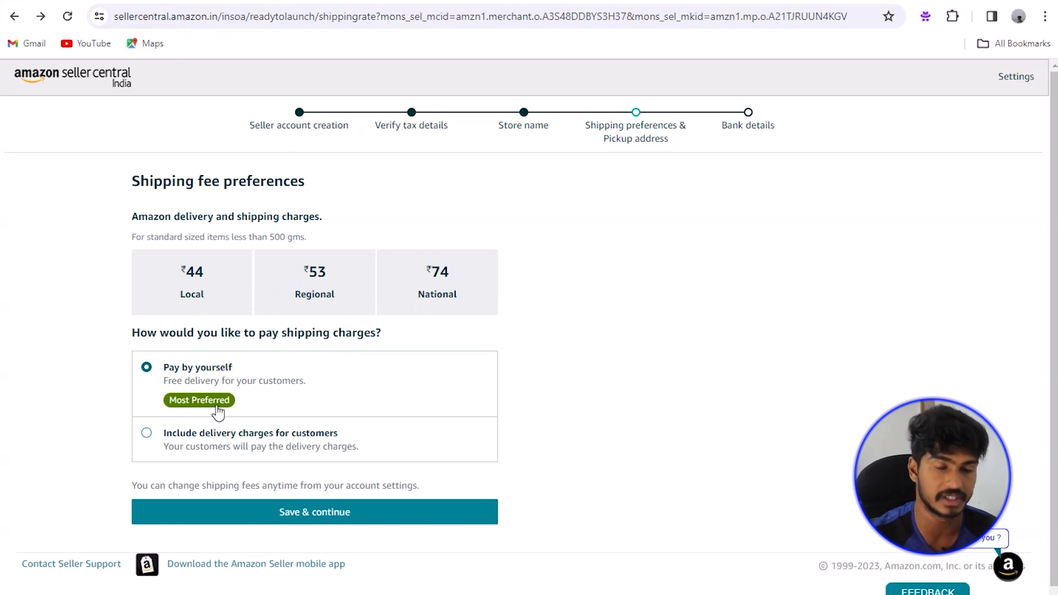
left_click(306, 519)
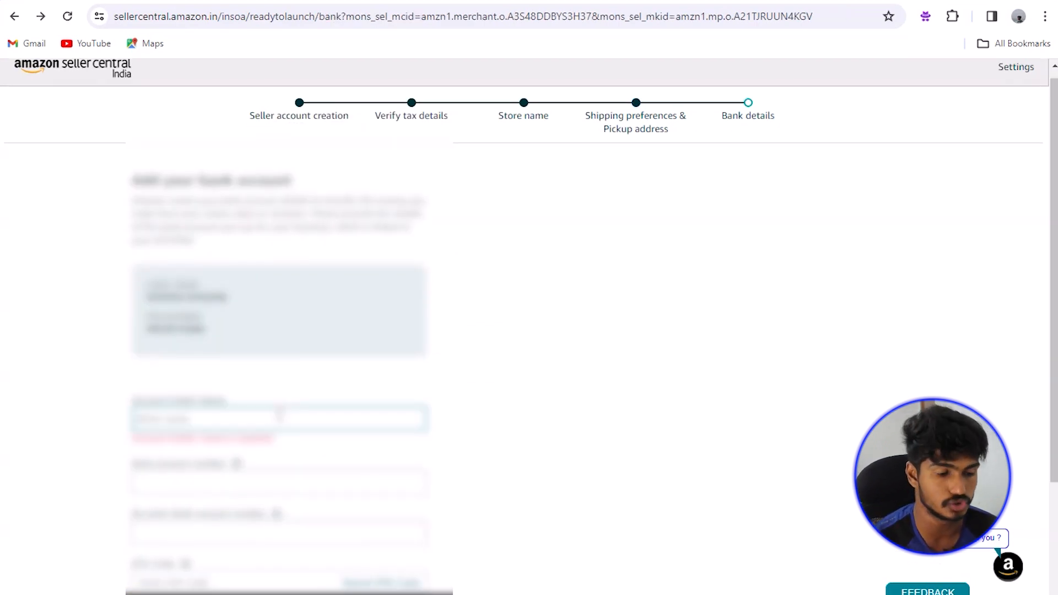
Step: Enter the bank account holder name, account number and IFSC code, then verify the bank details
type("XXXXXXXX")
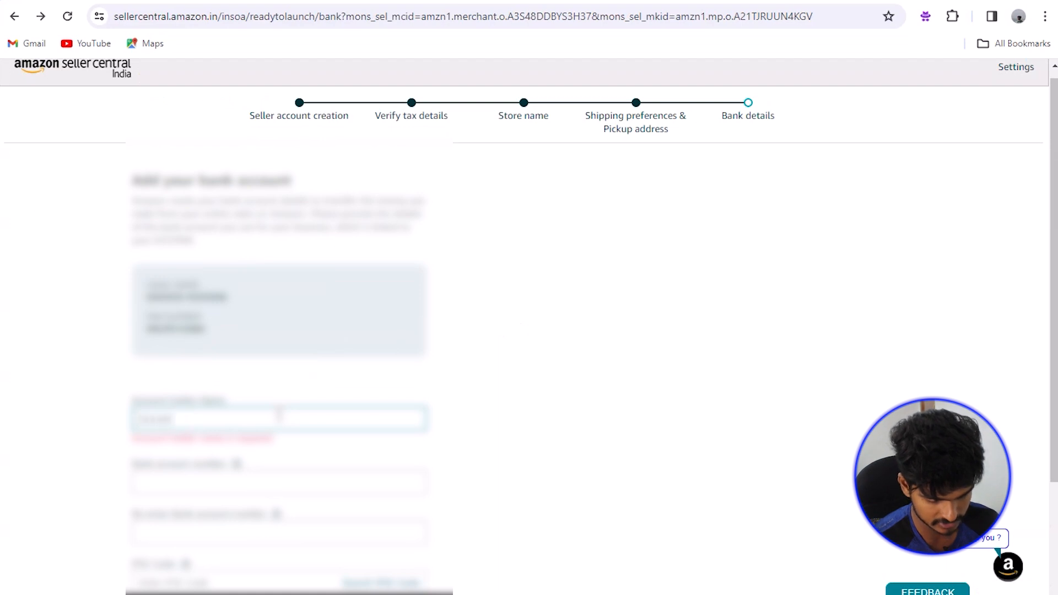
type("XXXX")
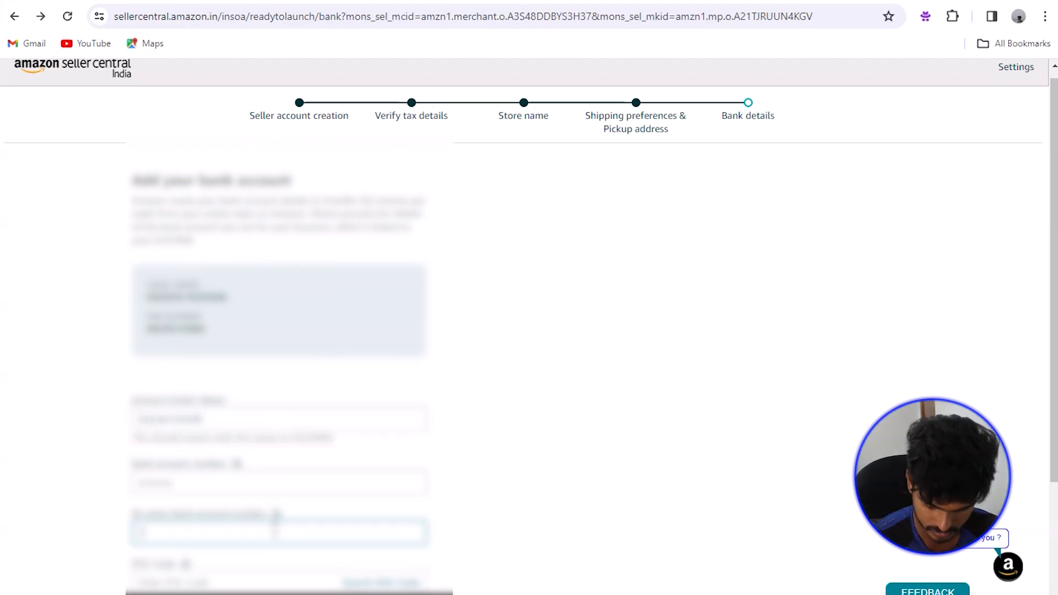
type("XXXXXXXX")
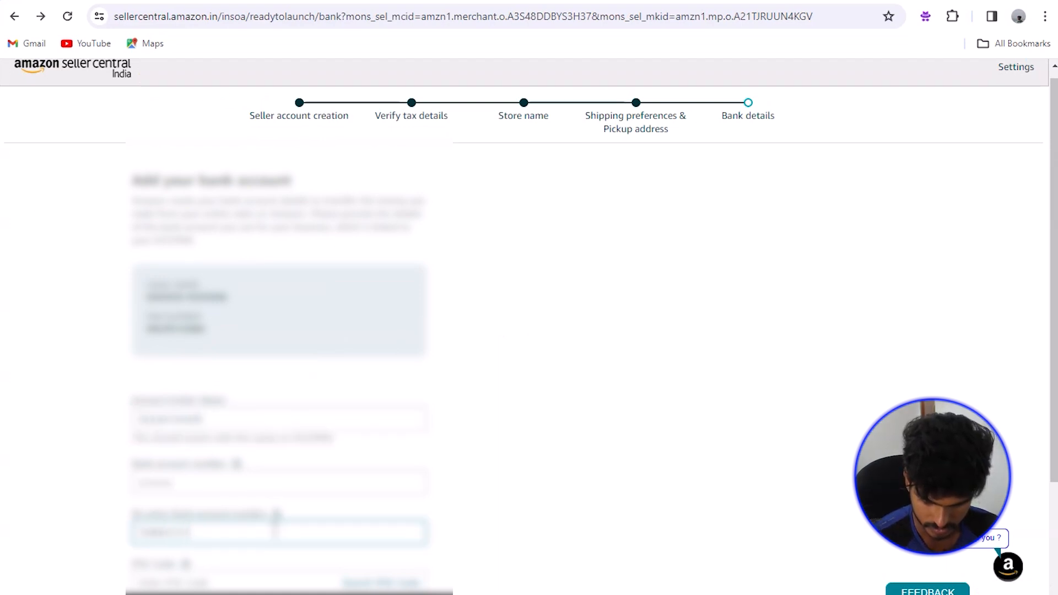
left_click(259, 576)
left_click(381, 578)
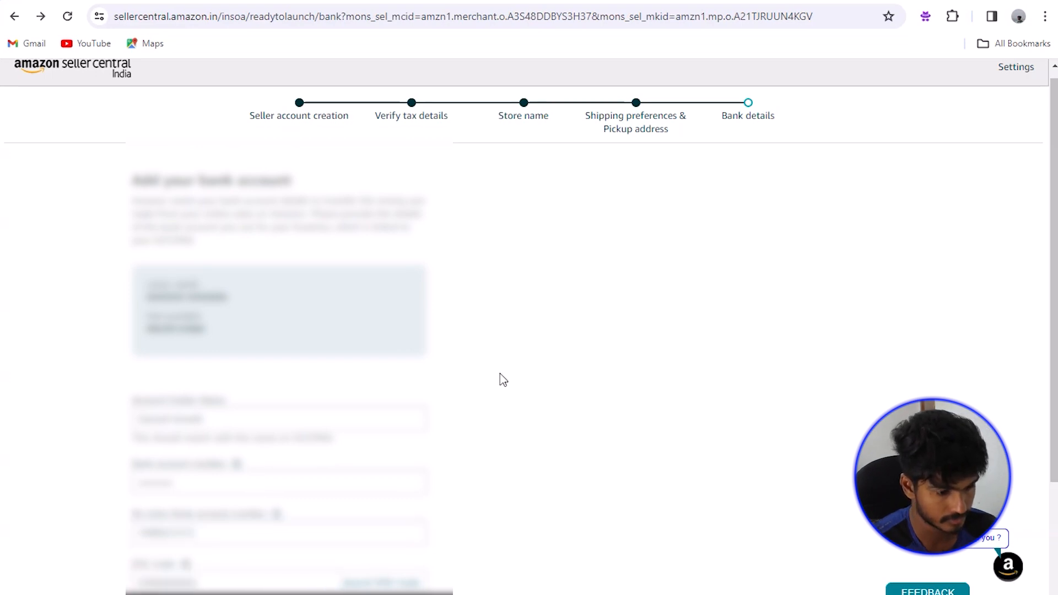
scroll(502, 379, "down", 3)
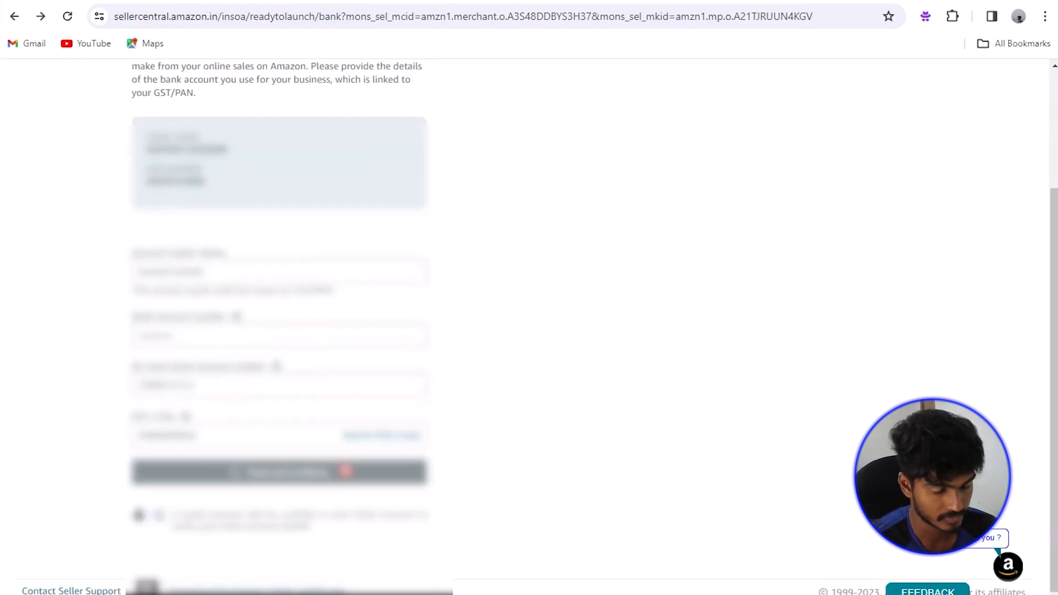
left_click(347, 472)
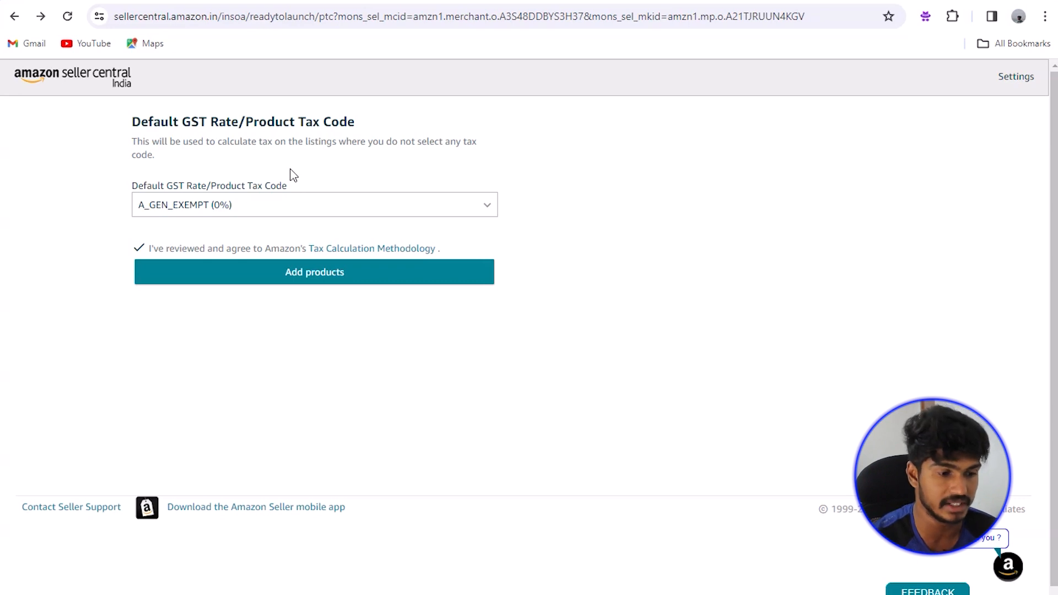
Step: Change the default GST rate to A_GEN_STANDARD (18%) and begin adding products
left_click(332, 212)
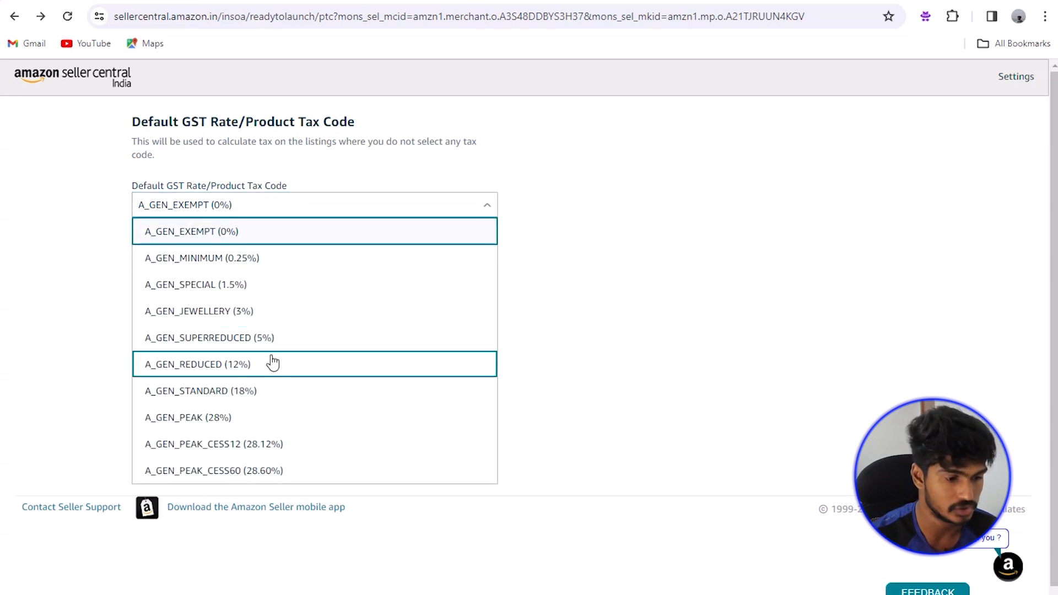
left_click(209, 392)
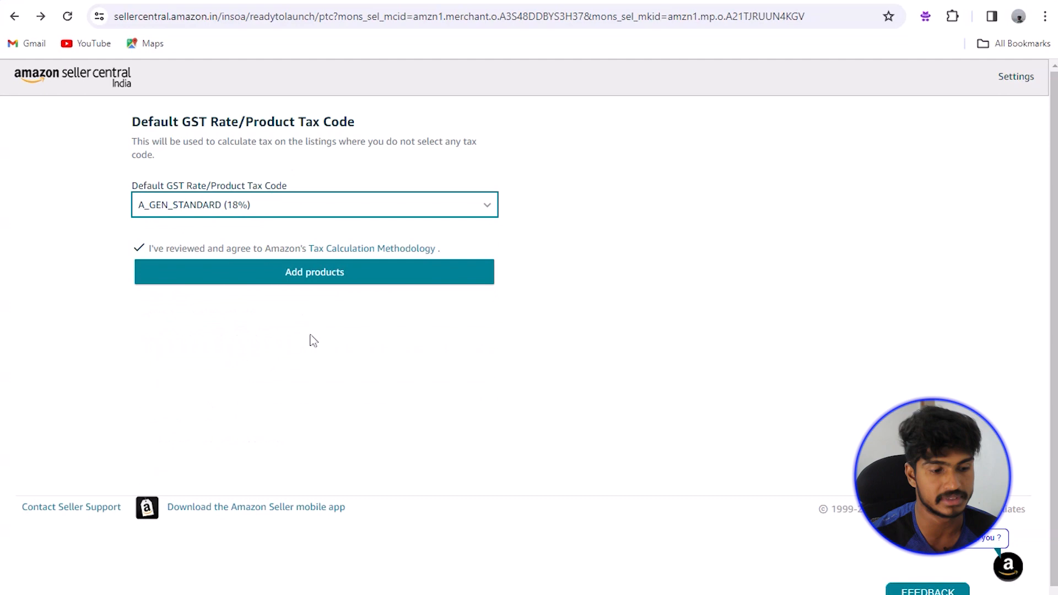
left_click(349, 278)
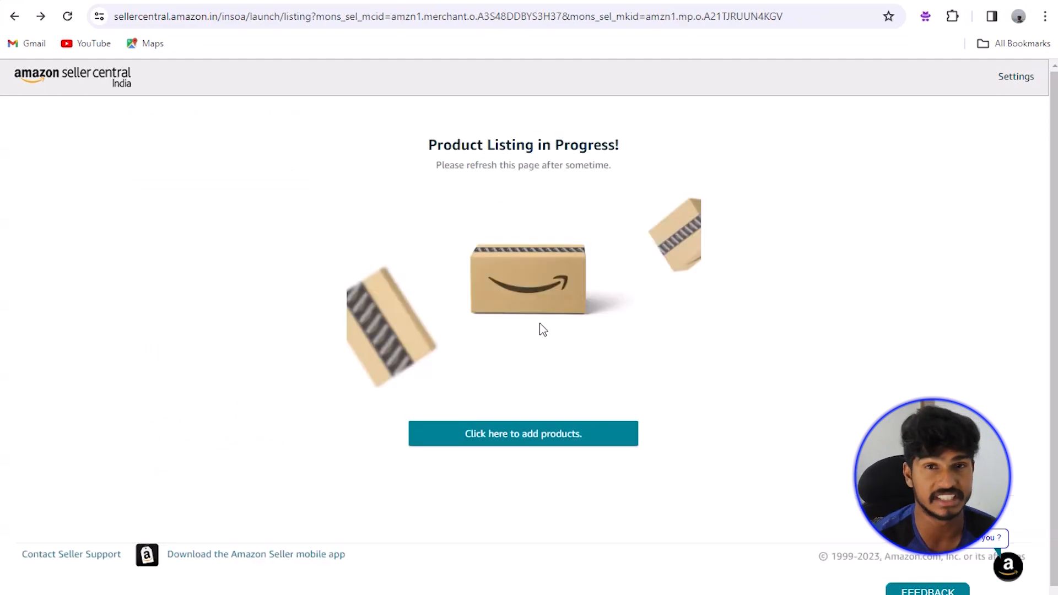